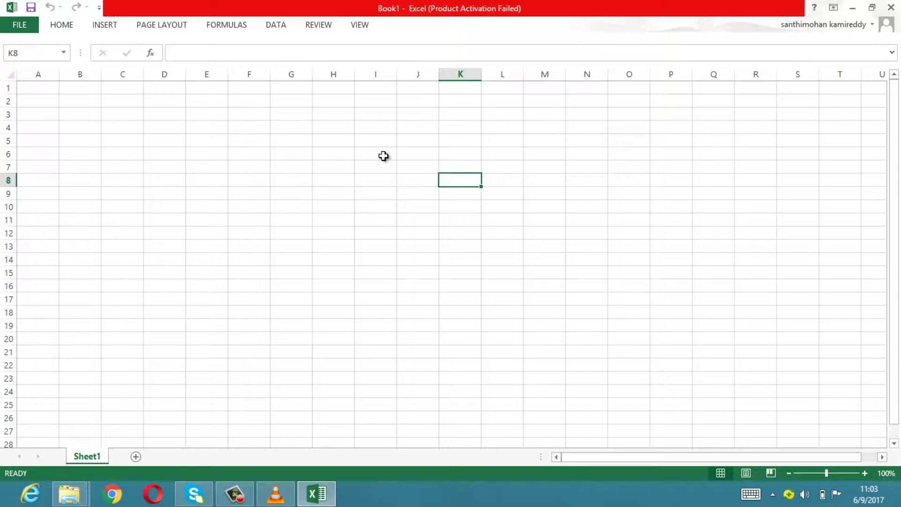
- Enter 'do', 'do while' and 'do until' in cells I6, I7 and I8
left_click(383, 156)
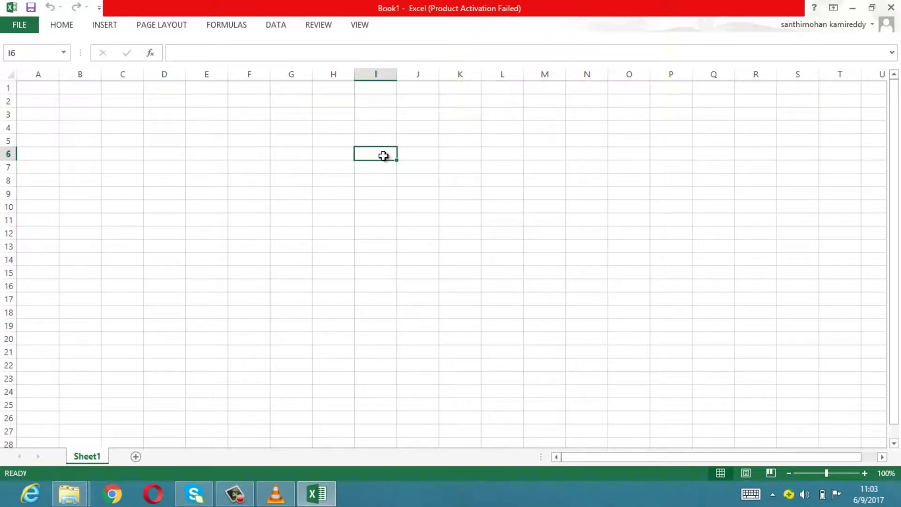
type("do")
key("Return")
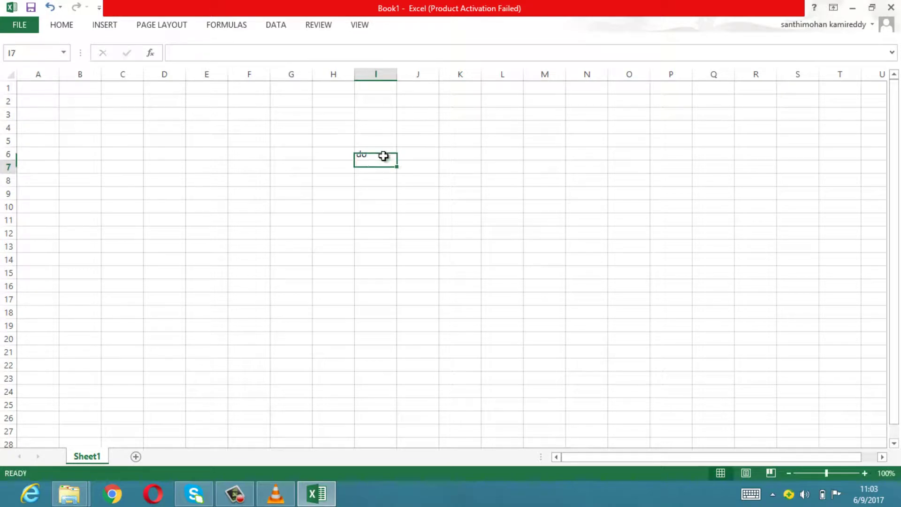
type("do ")
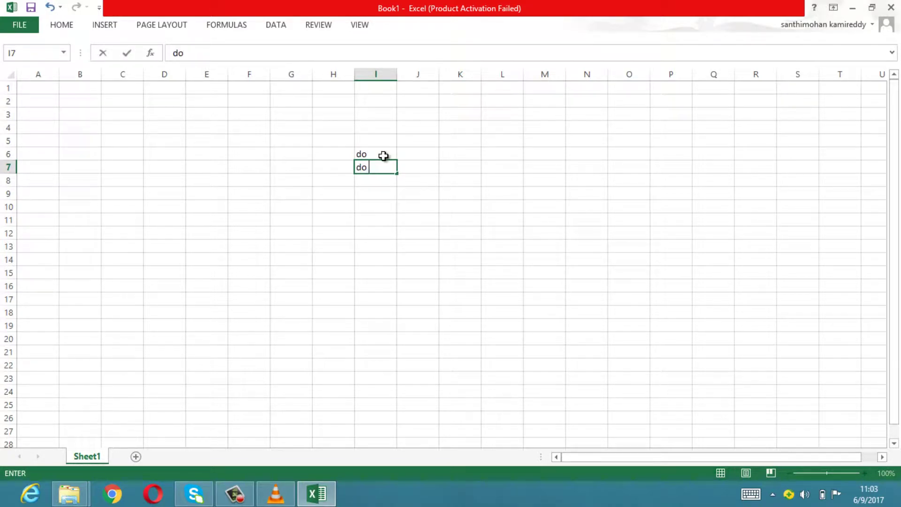
type("while")
key("Return")
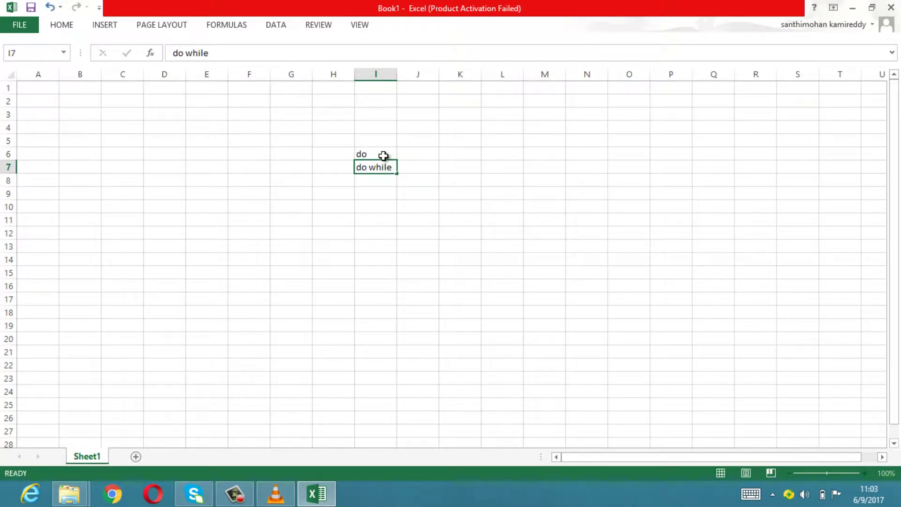
type("do ")
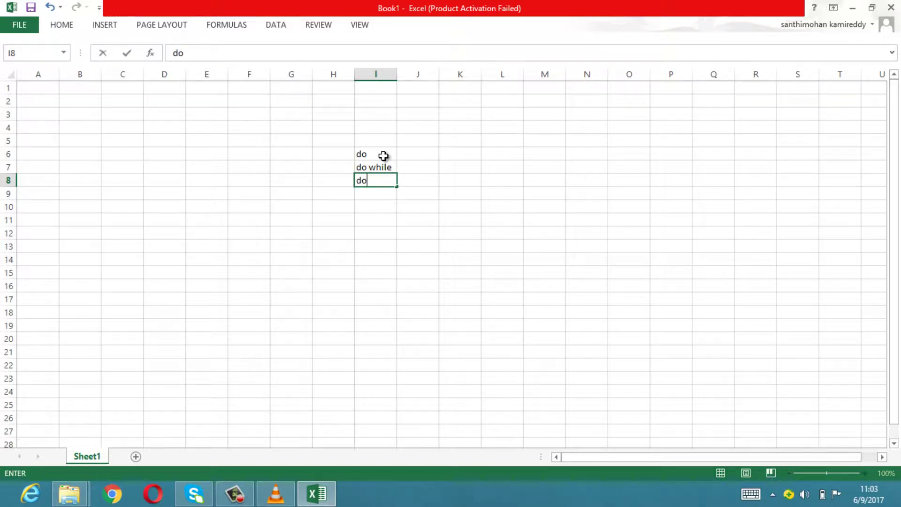
type("unti")
type("l")
key("Return")
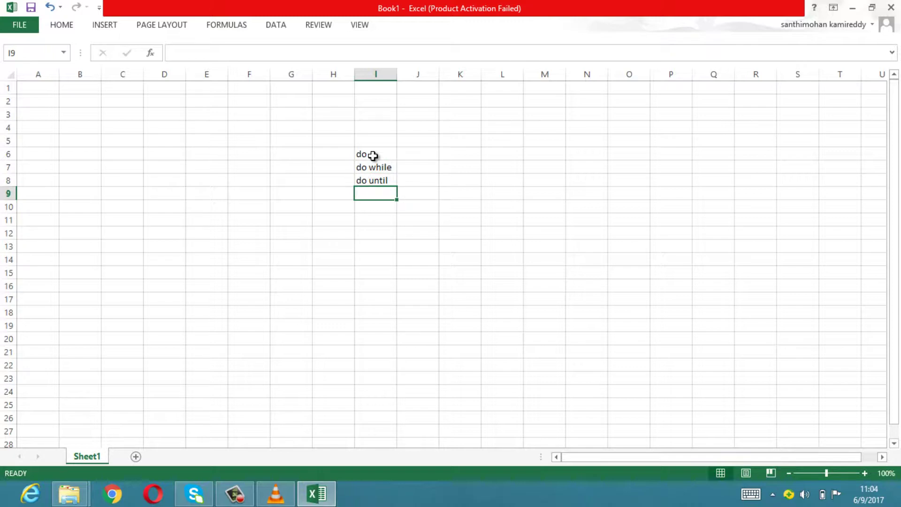
left_click(374, 155)
left_click(382, 168)
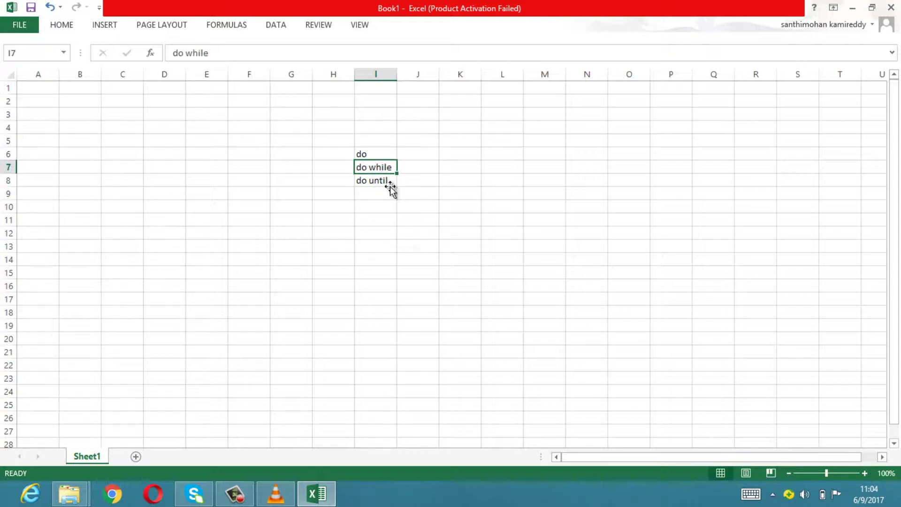
left_click(390, 188)
left_click(368, 155)
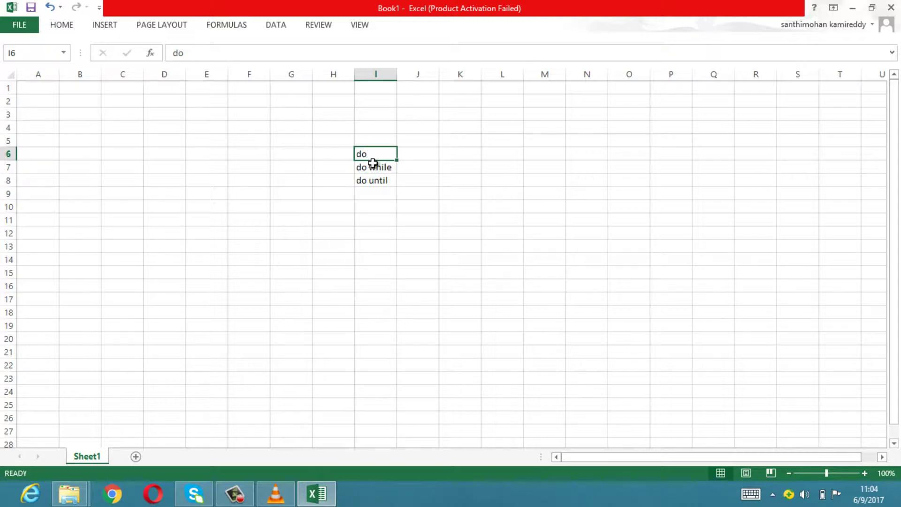
left_click(379, 169)
left_click(374, 181)
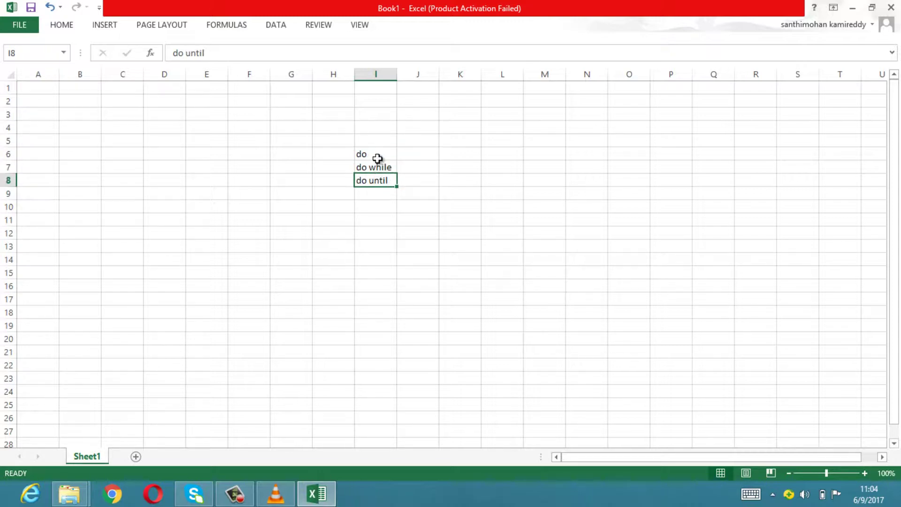
left_click(375, 157)
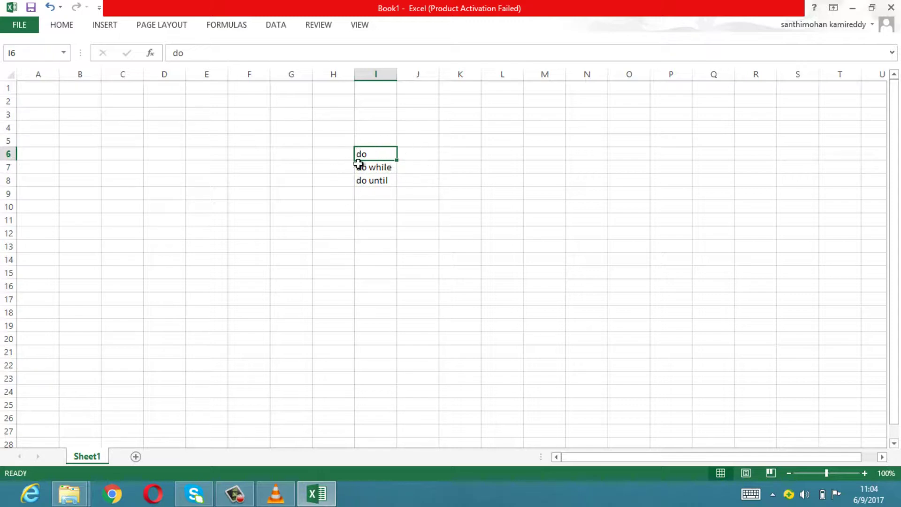
left_click(385, 181)
left_click(374, 165)
left_click(378, 154)
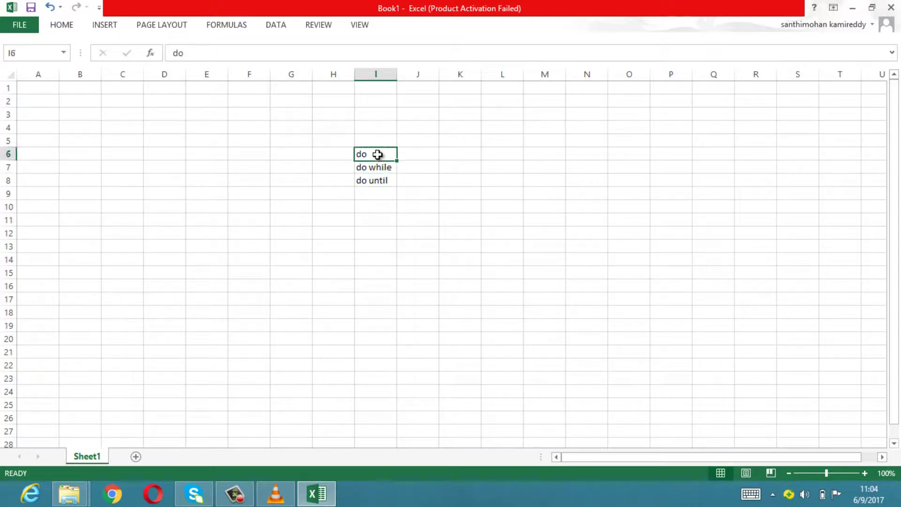
left_click(337, 156)
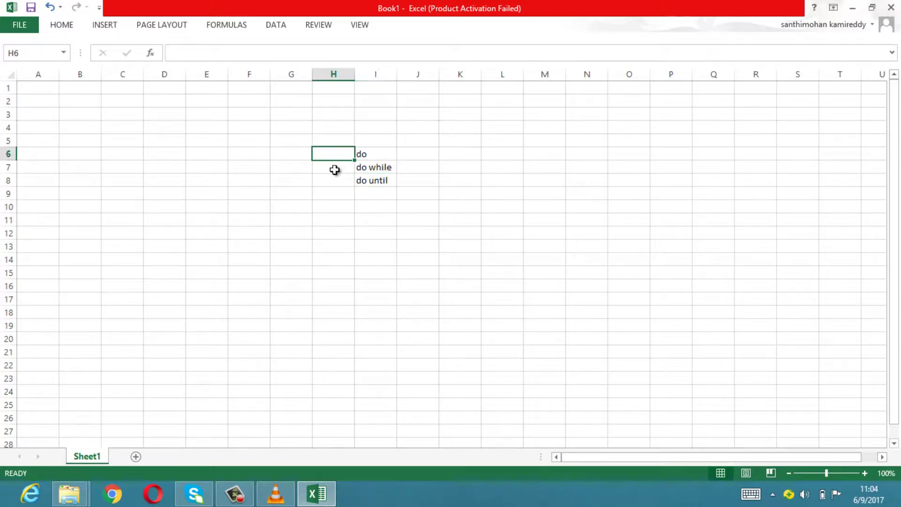
left_click(335, 170)
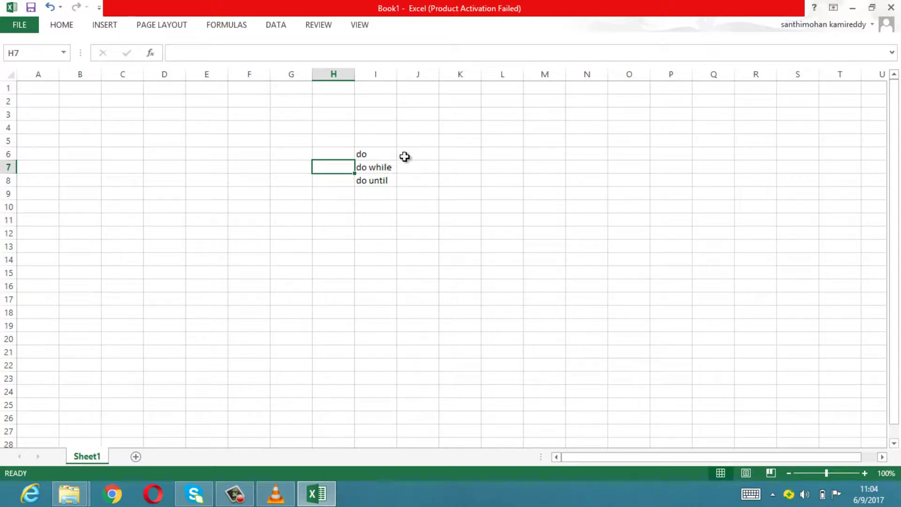
left_click(296, 168)
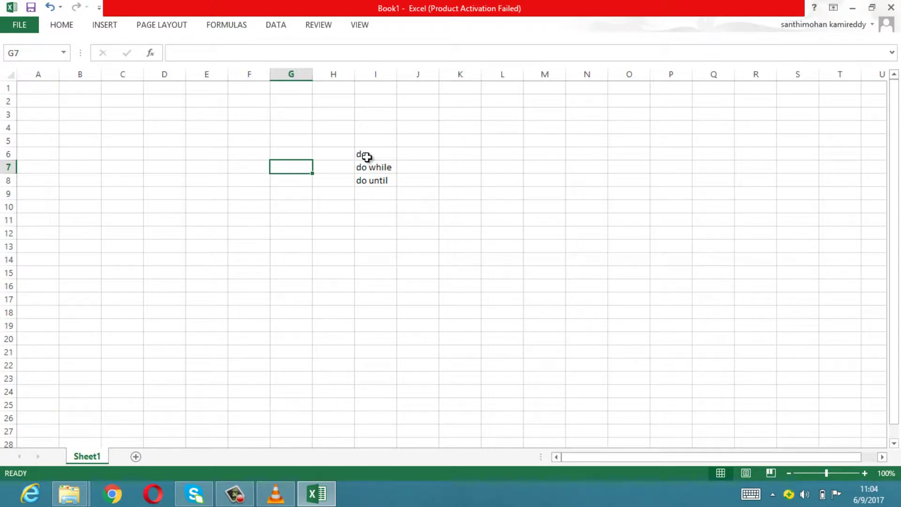
- Create a macro named 'loops' from the View Macros dialog, opening it in the VBA editor
left_click(359, 26)
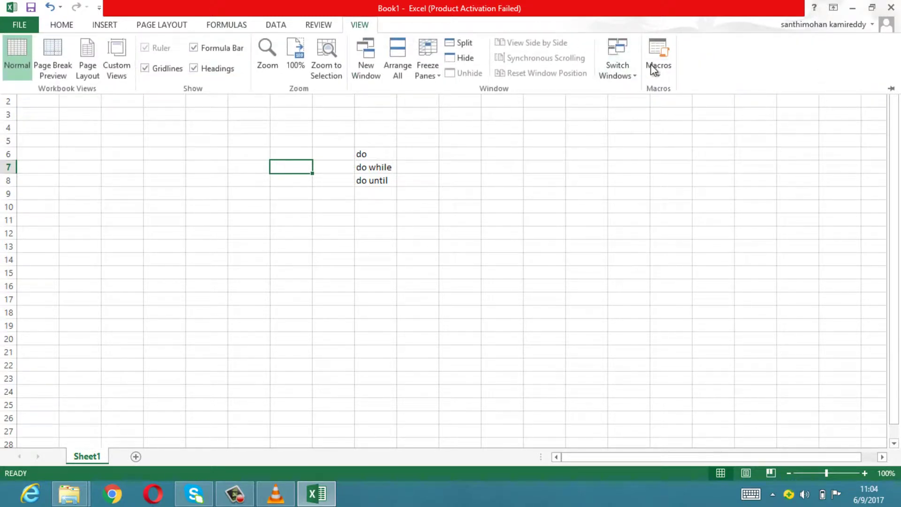
left_click(666, 78)
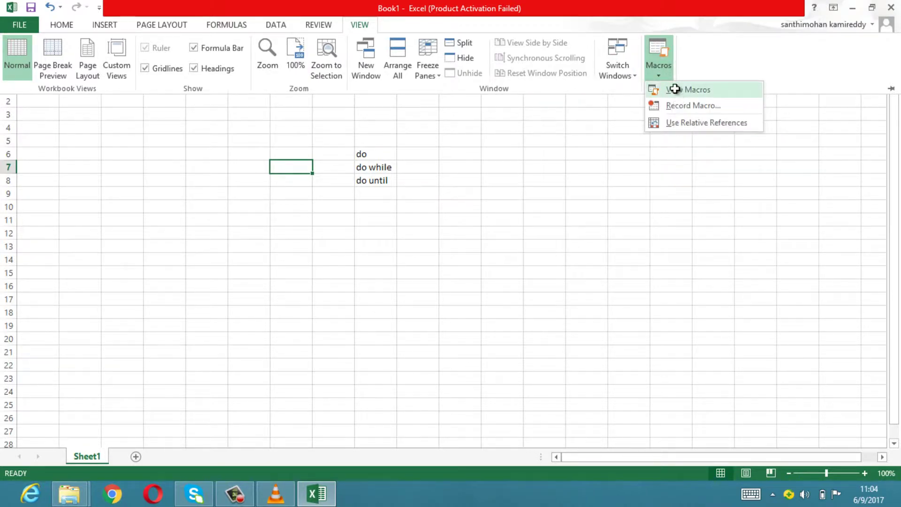
left_click(675, 89)
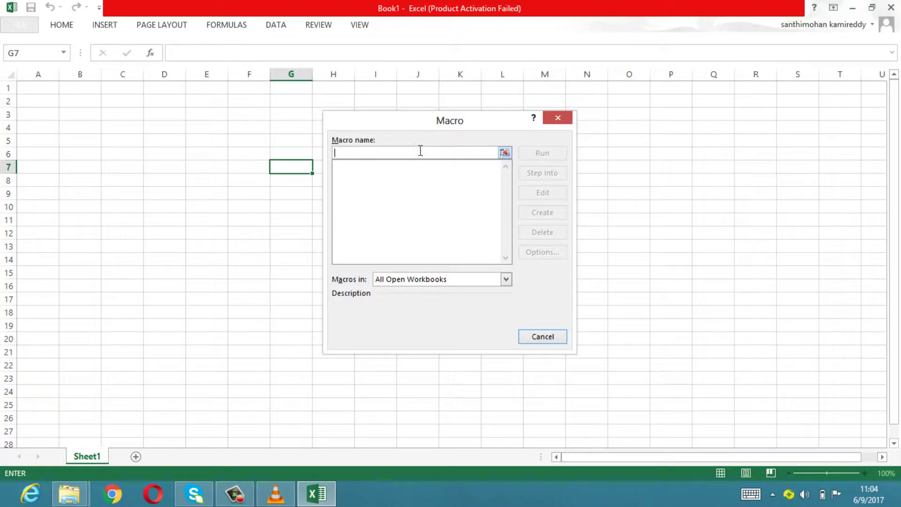
type("loops")
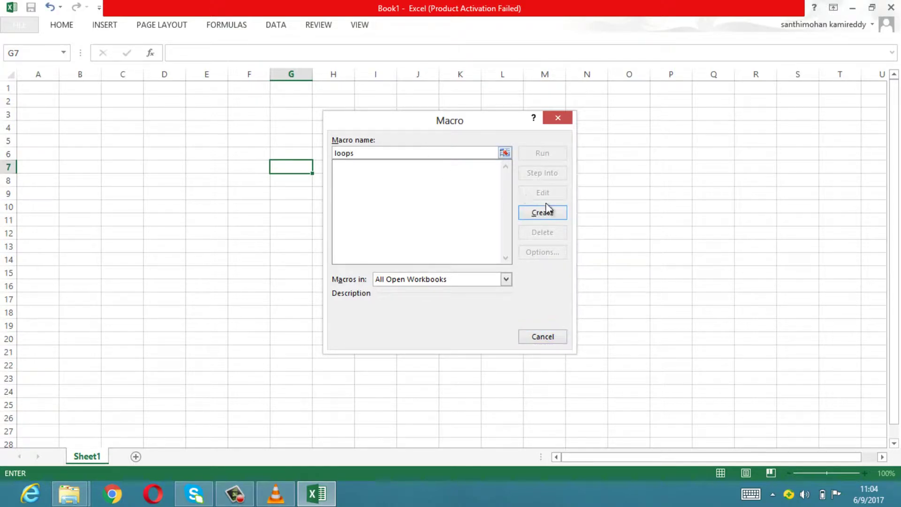
left_click(543, 213)
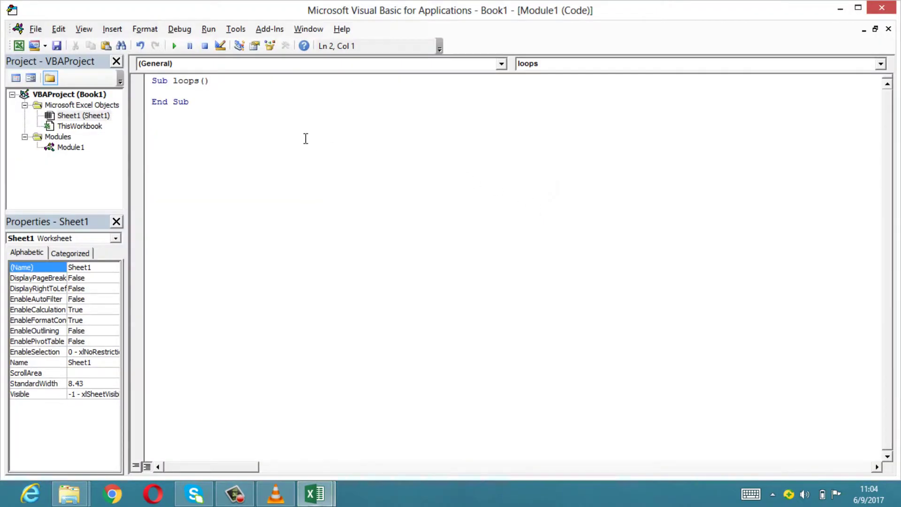
- Declare Dim x As Integer inside the loops procedure
key("Return")
type("dim ")
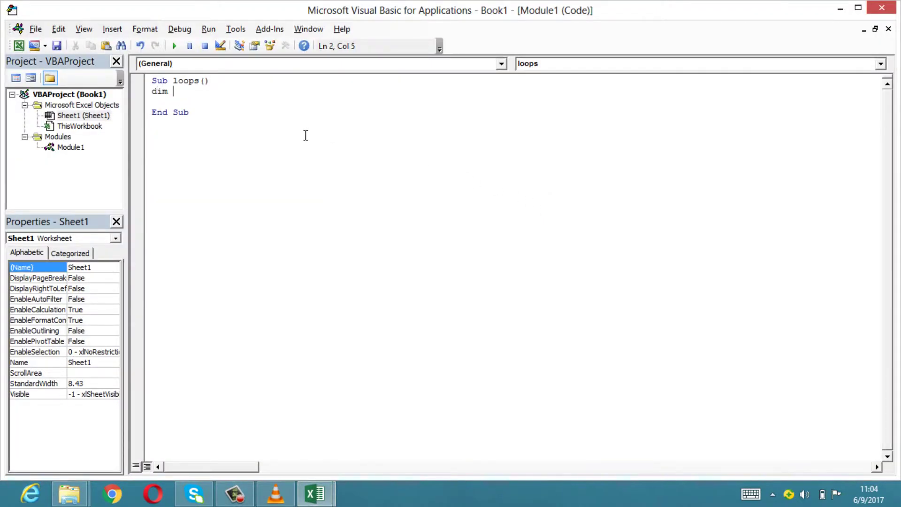
type("x as i")
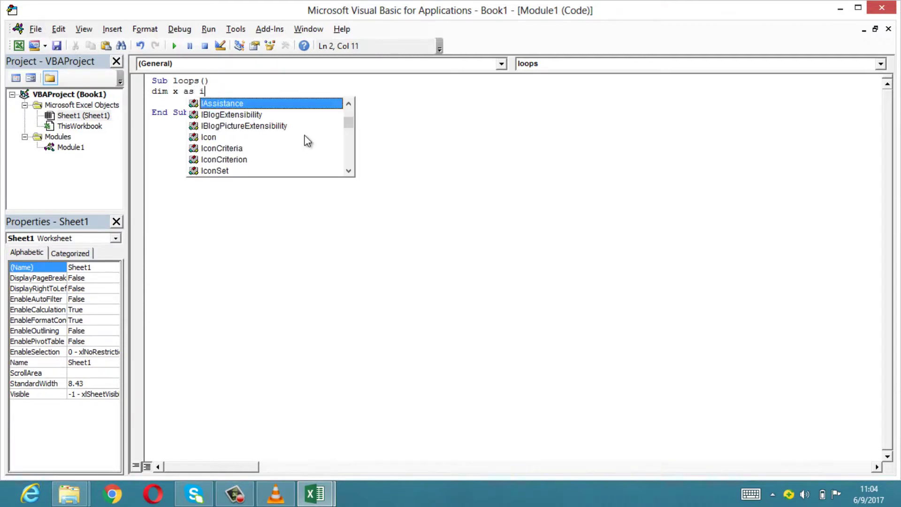
type("n")
key("Return")
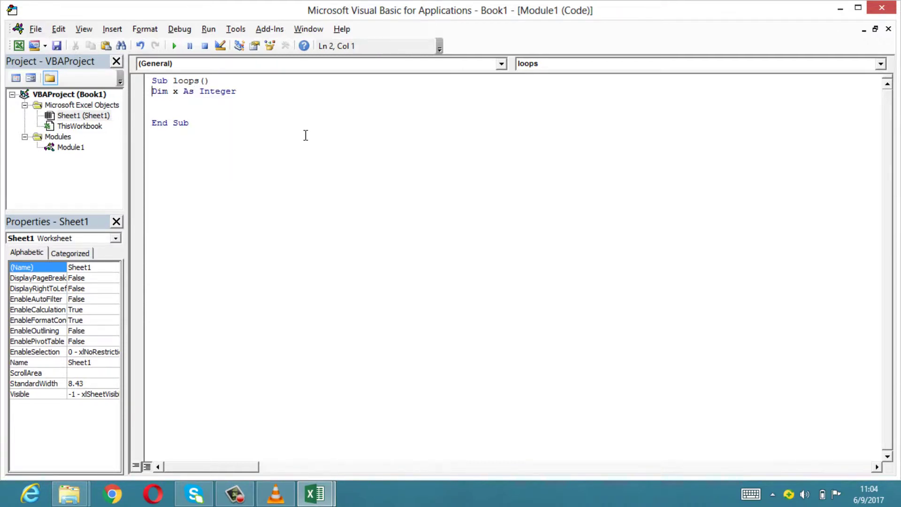
key("Return")
key("Down")
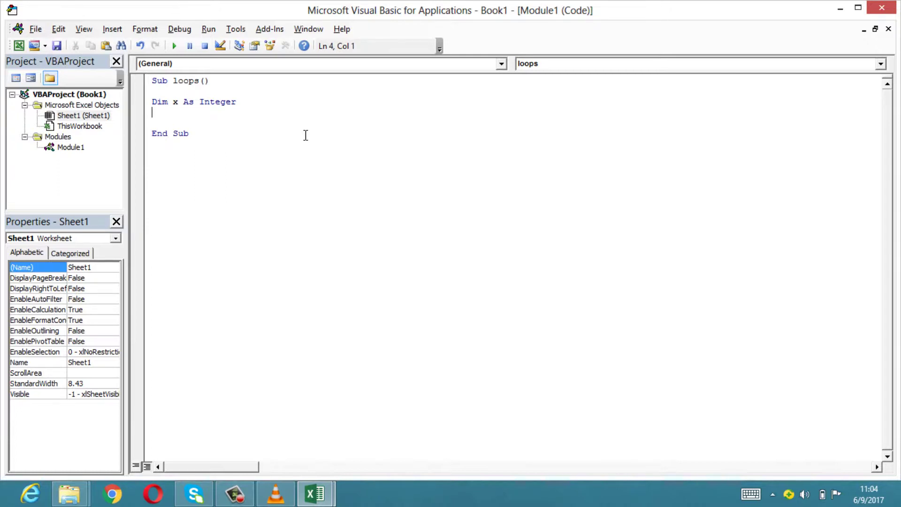
- Set x = 1 on a new line below the declaration
key("Return")
type("x=")
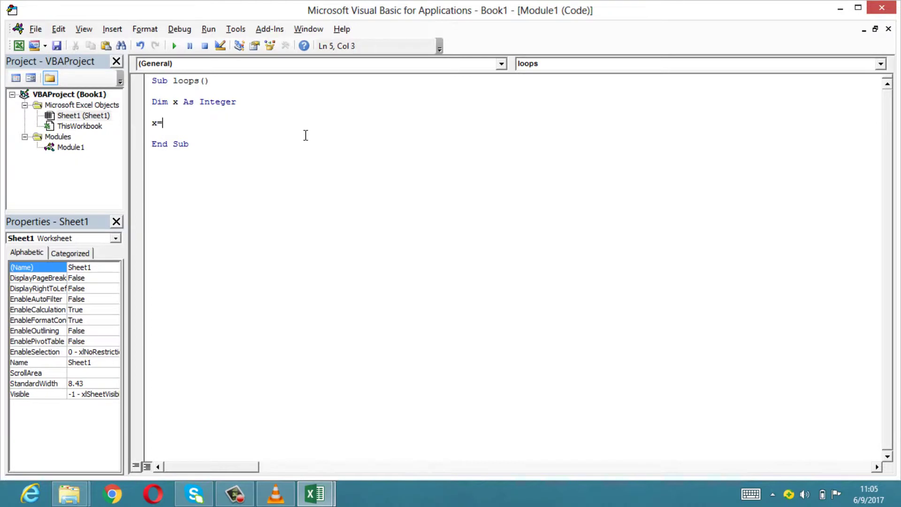
type("1")
key("Return")
key("Return")
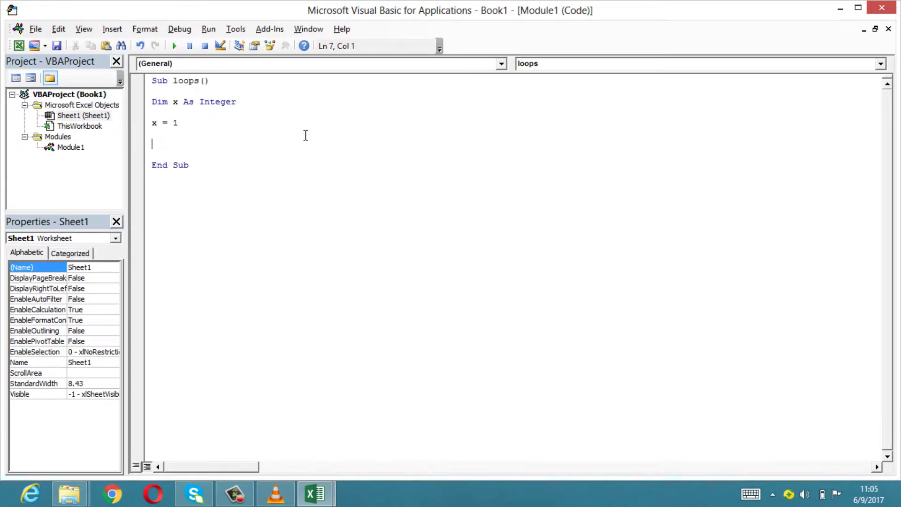
key("Return")
- Add an empty Do … Loop block with blank lines for its body
type("do")
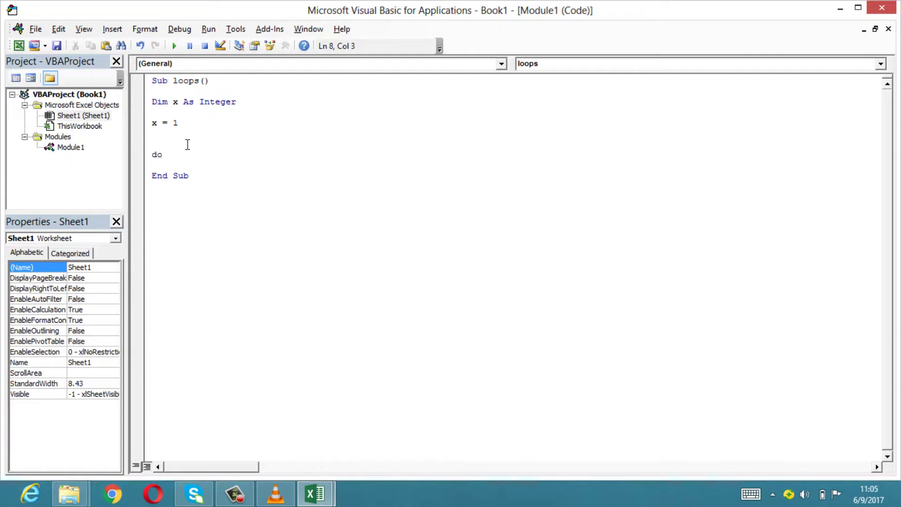
key("Return")
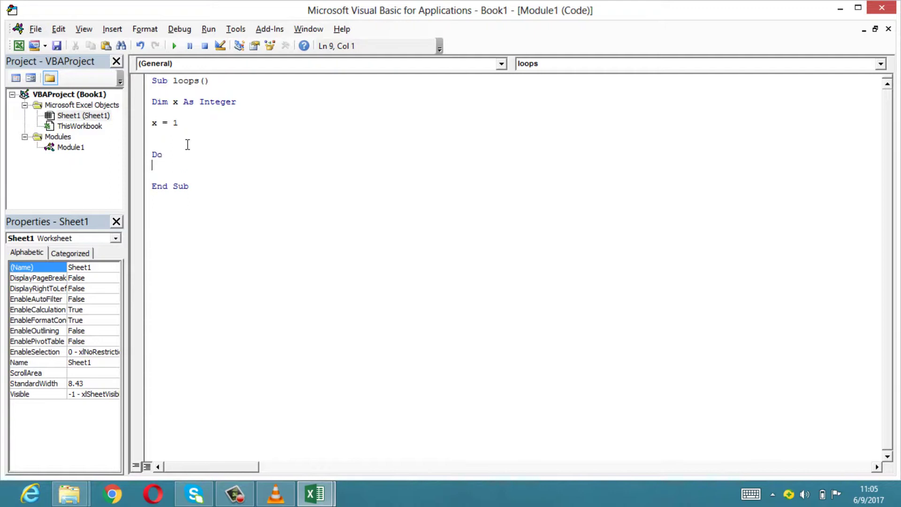
key("Return")
key("Return")
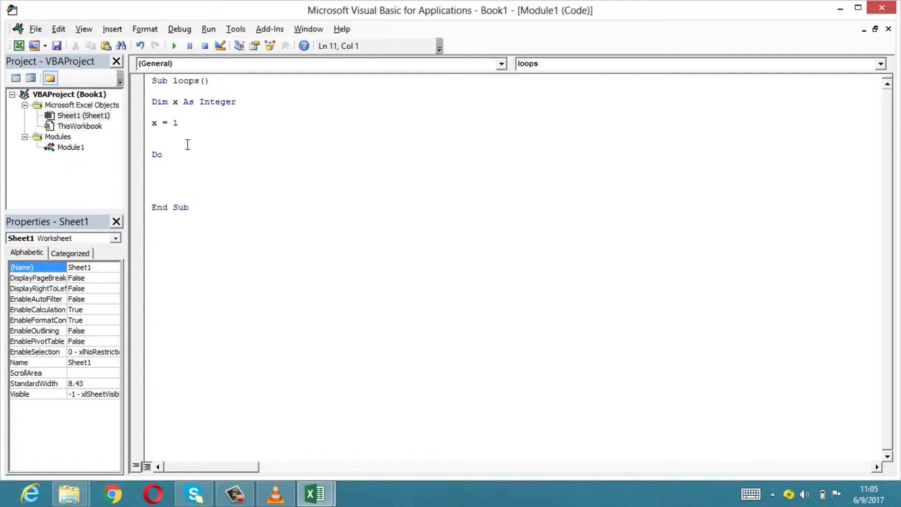
type("loop")
key("Return")
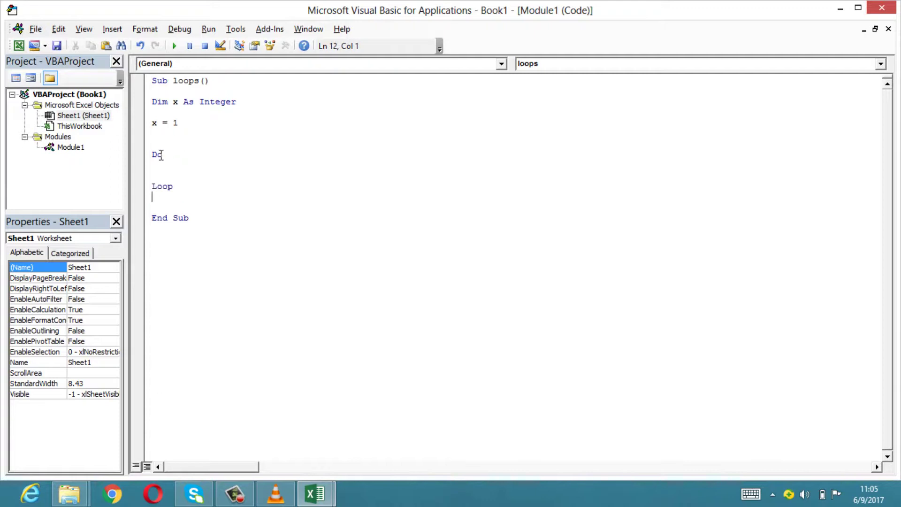
- Put MsgBox x as the first statement inside the loop
left_click(164, 154)
left_click(170, 187)
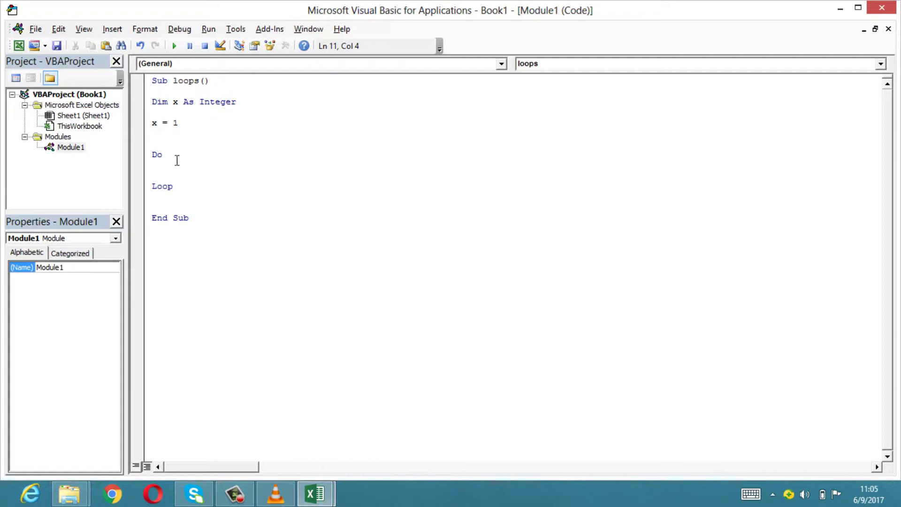
left_click(171, 164)
type("msgb")
type("ox x")
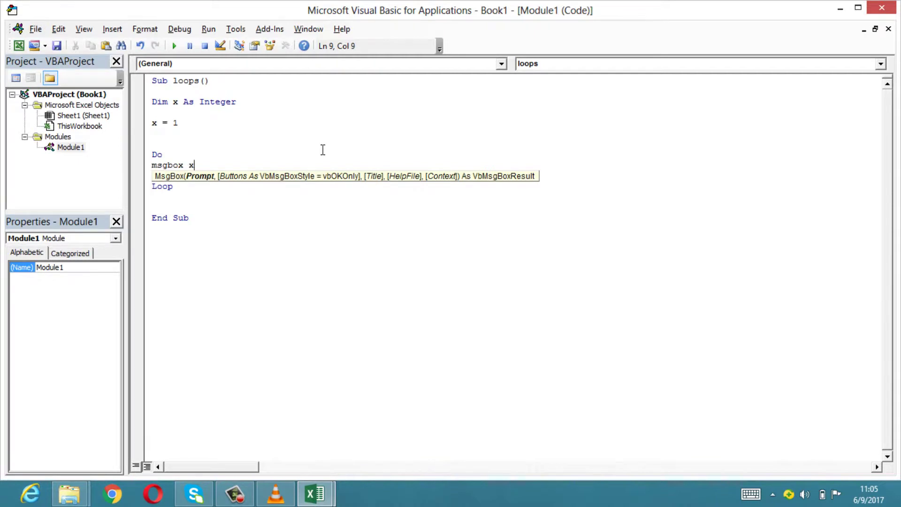
key("Return")
key("Up")
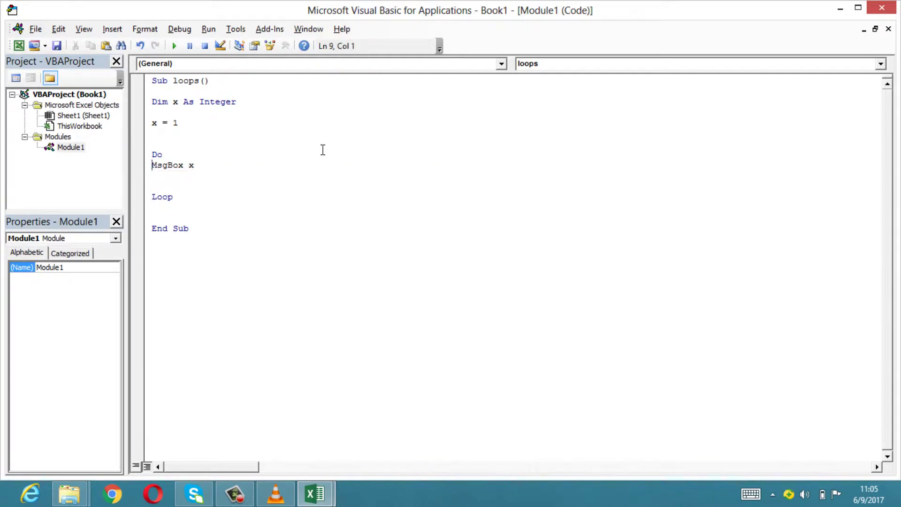
key("Return")
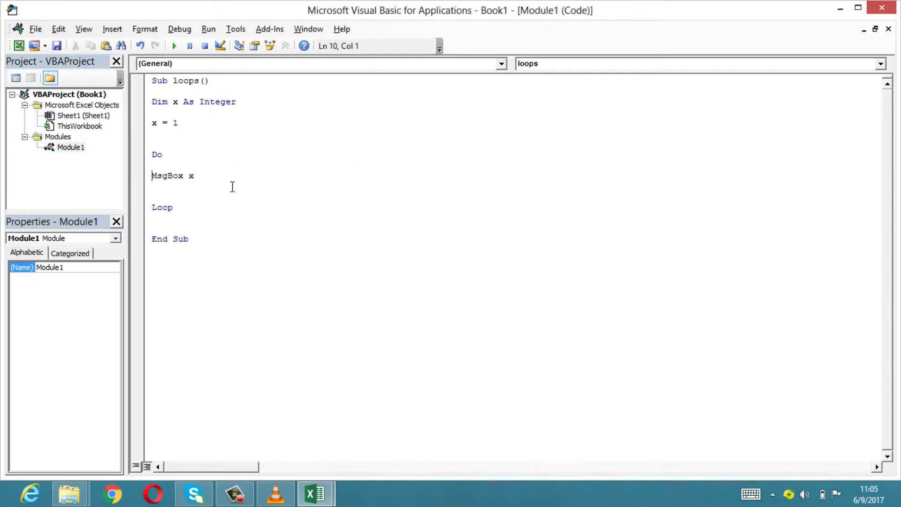
- Add the increment line x = x + 1 below MsgBox x
left_click(172, 187)
left_click(195, 179)
left_click(170, 188)
key("Delete")
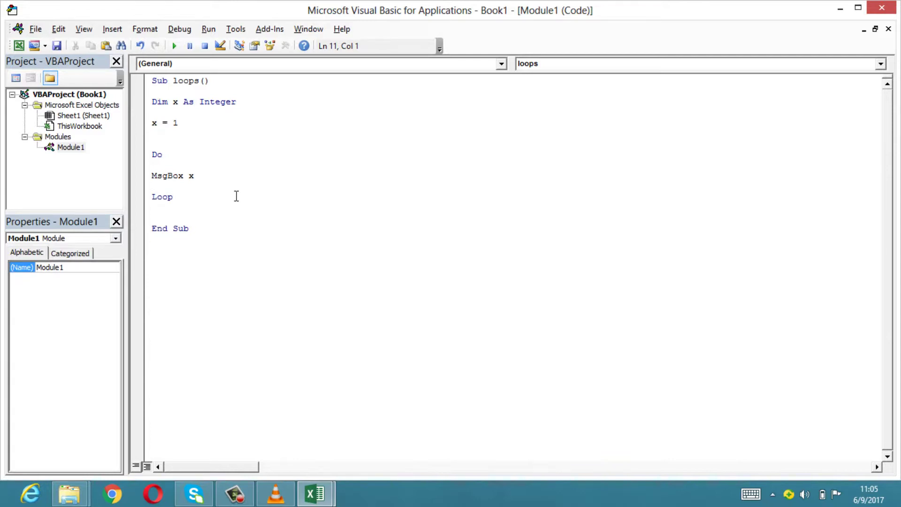
type("x = ")
type("x + 1")
key("Return")
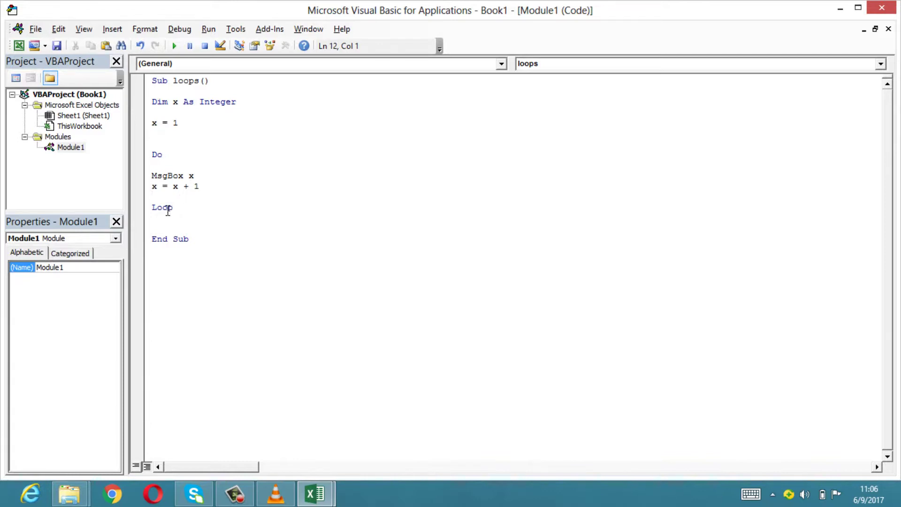
- Review the loop from Do to Loop, highlighting the x shown by MsgBox
left_click(162, 158)
left_click(177, 206)
left_click(163, 155)
left_click_drag(193, 176, 180, 179)
left_click(200, 187)
left_click(191, 175)
left_click(173, 195)
- Add the line If x >= 5 Then Exit Do above Loop
key("Return")
type("if ")
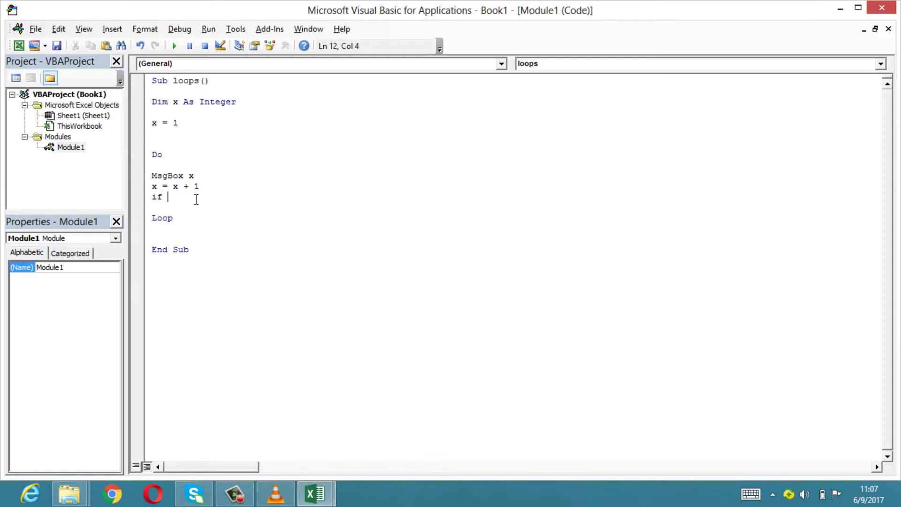
type("x")
type(">")
type("=5 ")
type("Then e")
type("xit ")
type("d")
type("o")
key("Return")
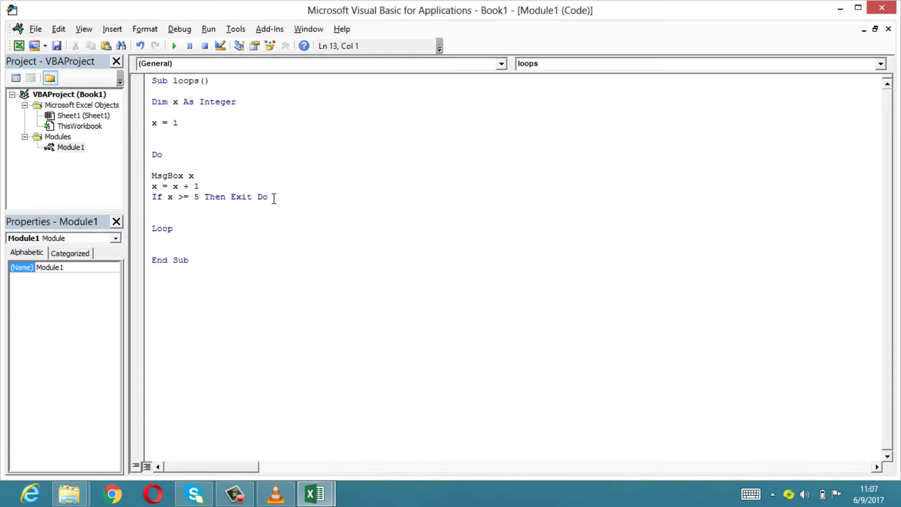
- Revert the attempted Exit loop to Exit Do after the compile error
left_click_drag(268, 197, 258, 196)
type("loop")
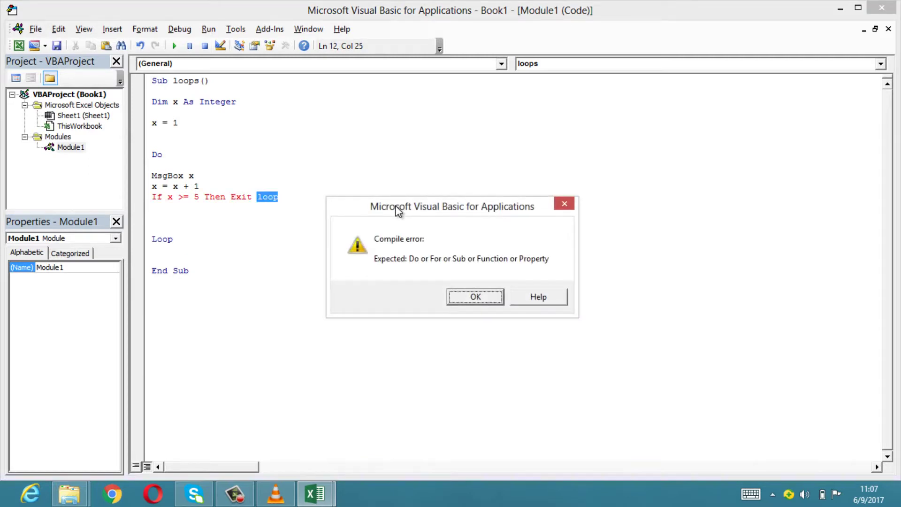
key("Return")
key("BackSpace")
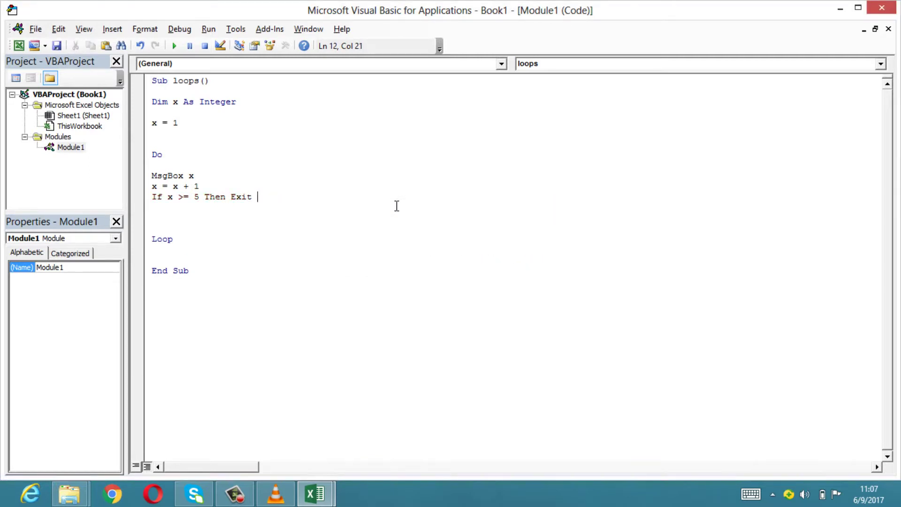
type("Do")
key("Return")
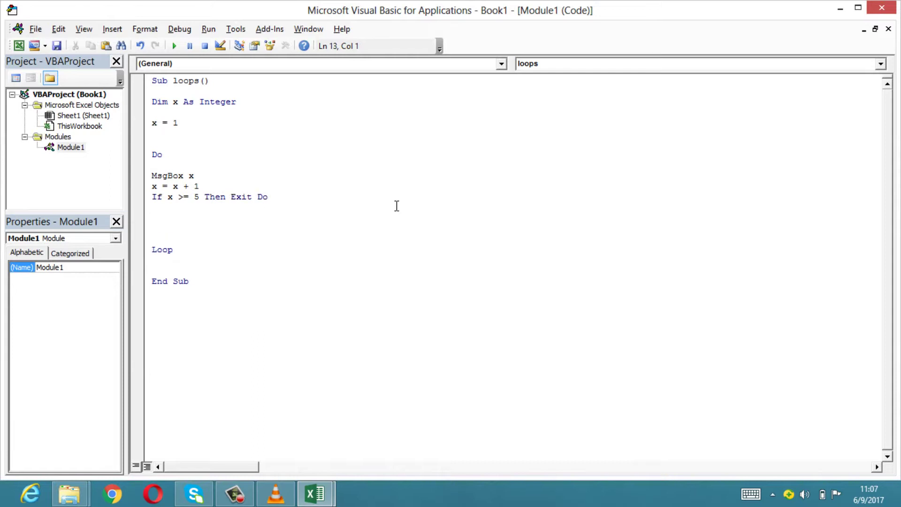
key("Delete")
key("Delete")
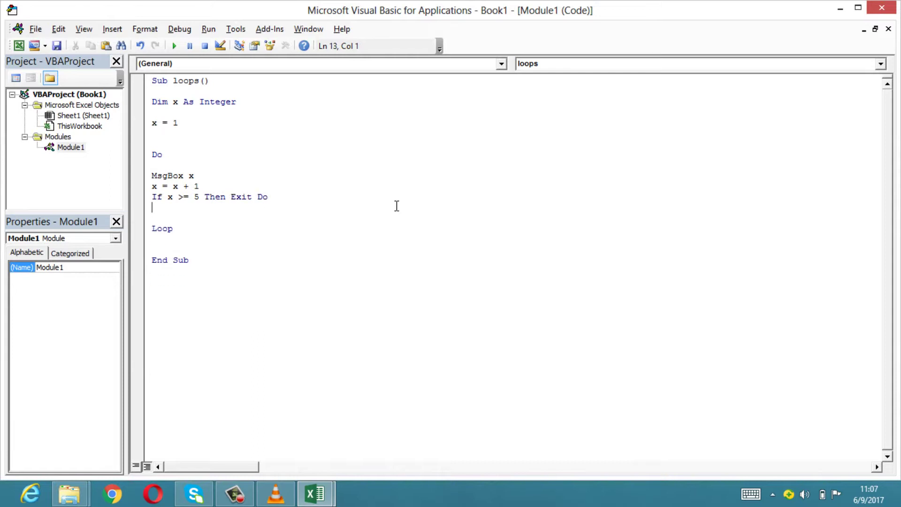
- Run the loops macro with F5 and dismiss the four message boxes counting x
key("F5")
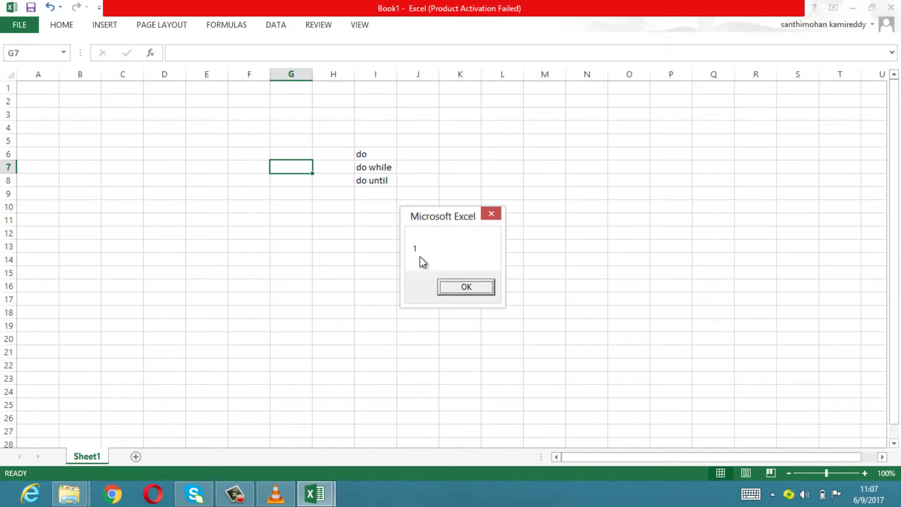
left_click(460, 287)
left_click(460, 286)
left_click(460, 287)
left_click(460, 286)
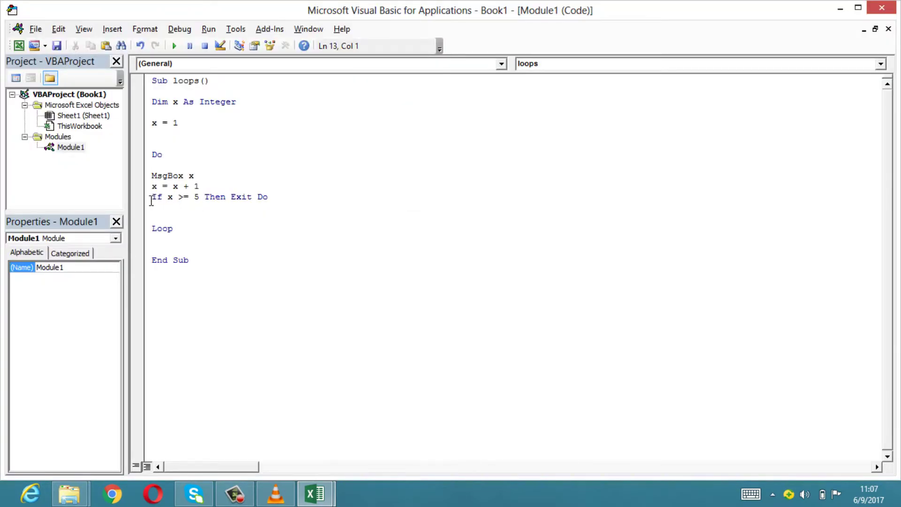
- Highlight the If x >= 5 Then Exit Do line and its x >= 5 condition
left_click_drag(152, 197, 261, 205)
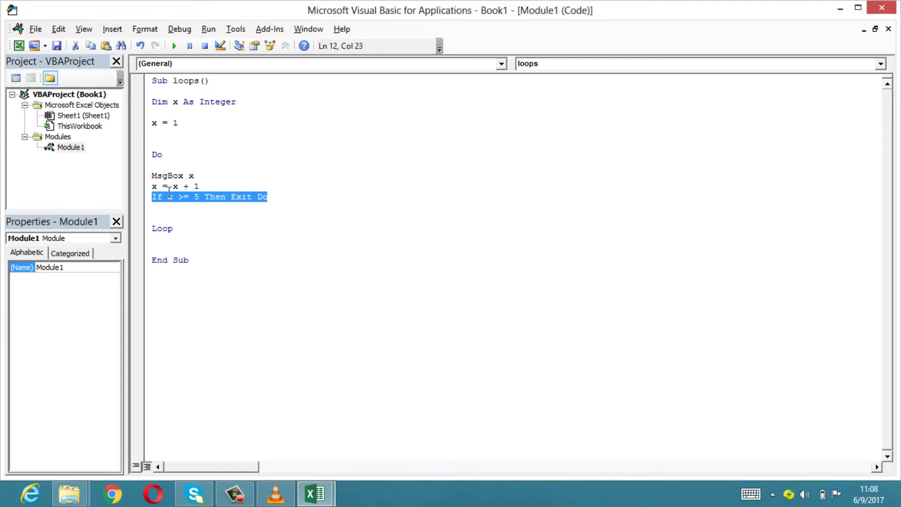
left_click(270, 201)
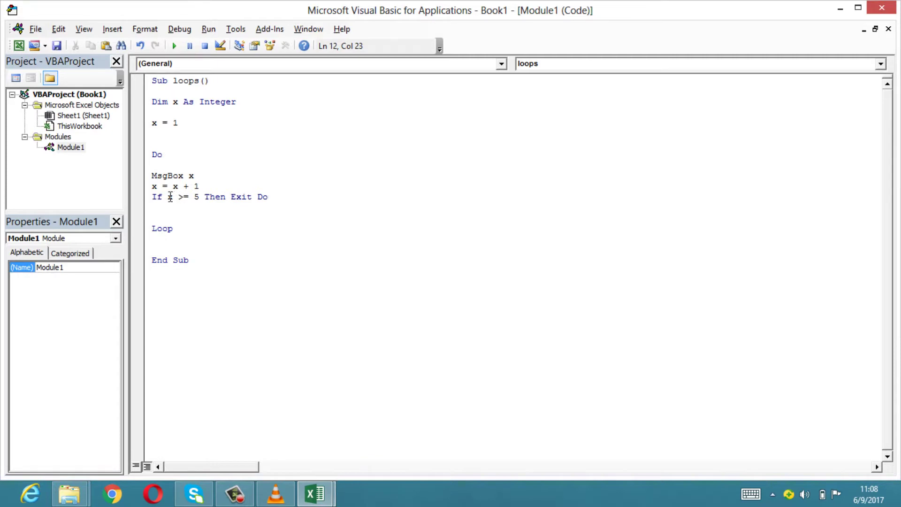
left_click(227, 201)
left_click_drag(200, 197, 176, 203)
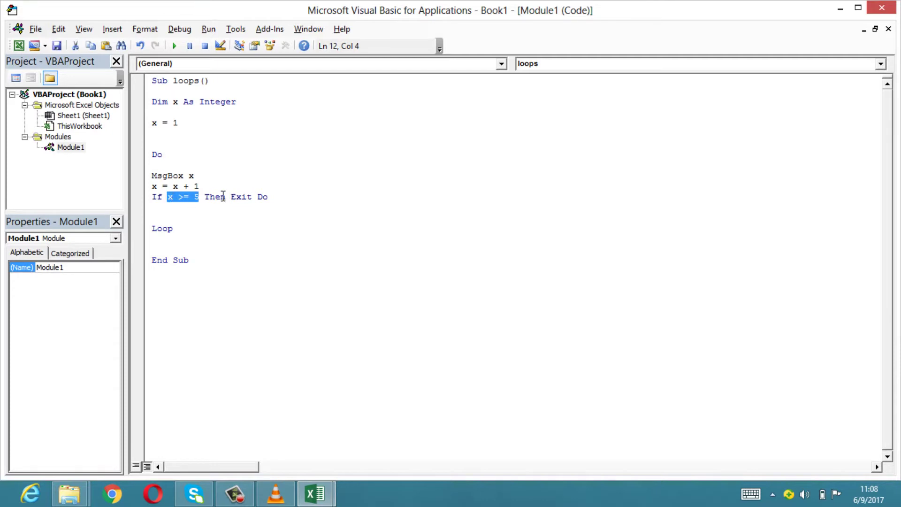
- Add MsgBox "this is end" after Loop and delete the If x >= 5 Then Exit Do line
left_click(182, 227)
key("Return")
key("Return")
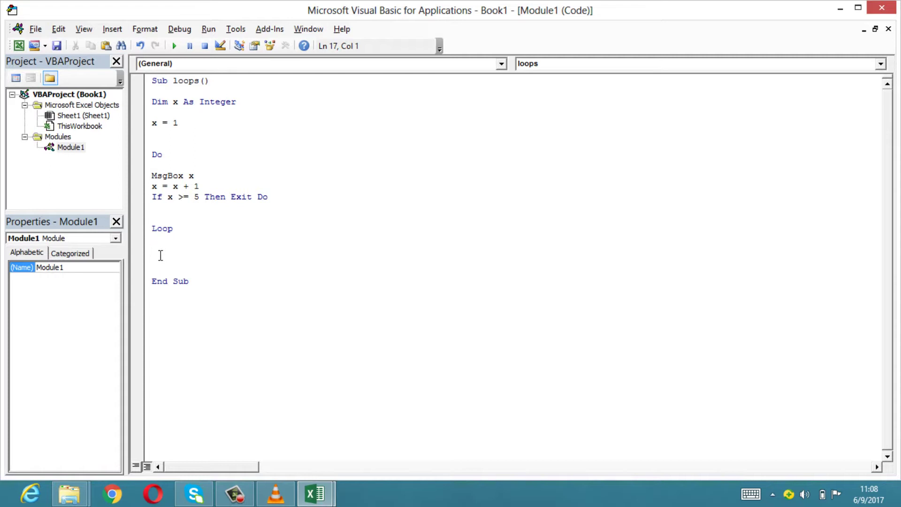
type("msgbox")
type("x")
key("BackSpace")
key("BackSpace")
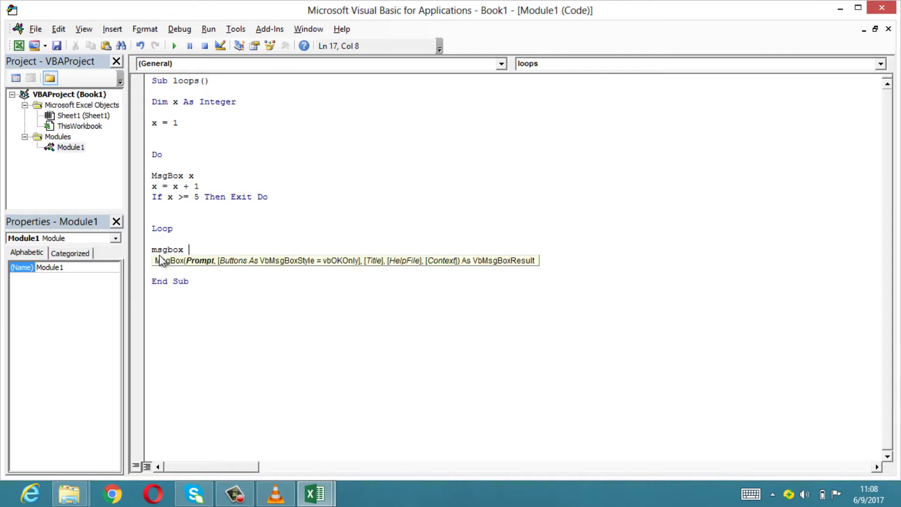
type("\"th")
type("is is end")
type("\"")
key("Return")
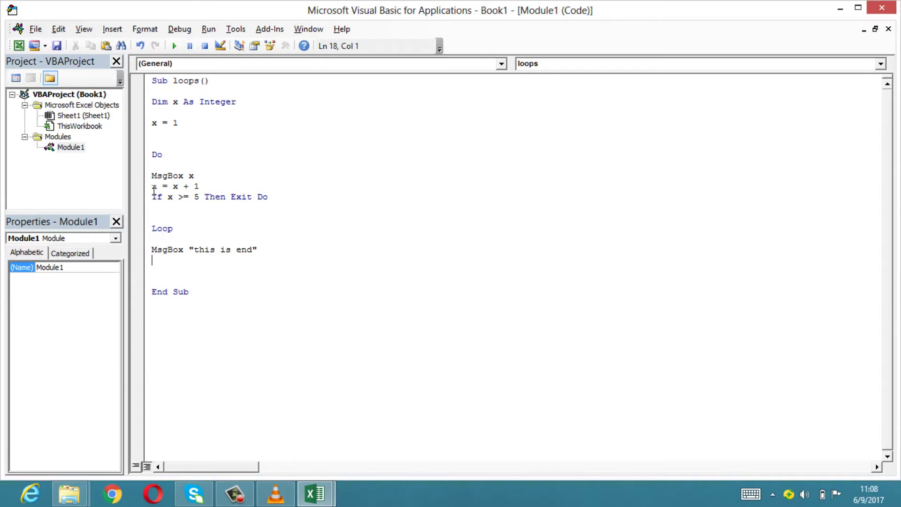
left_click_drag(152, 196, 278, 193)
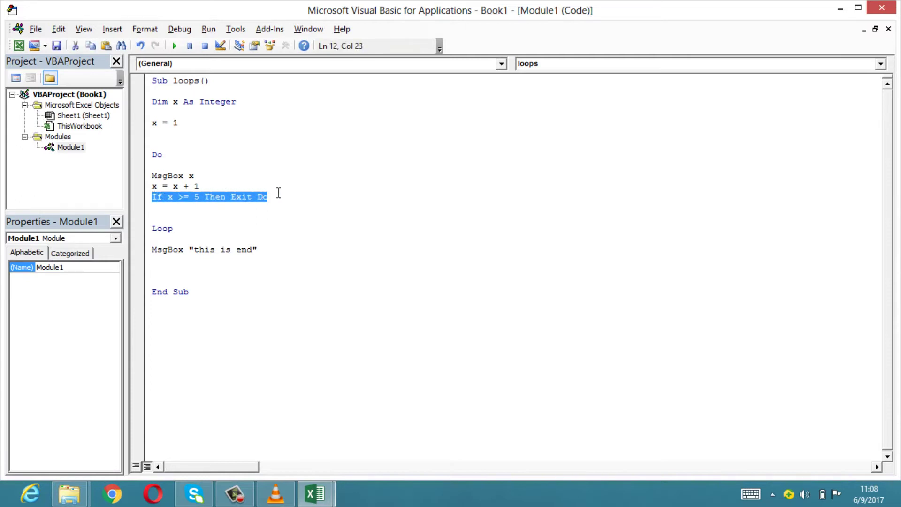
key("Delete")
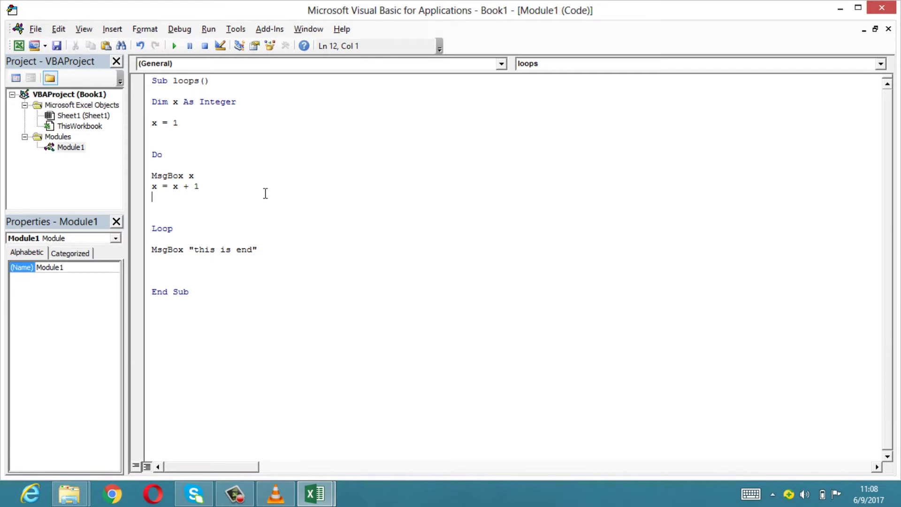
- Append While x <= 5 to the Loop line
key("Delete")
key("Delete")
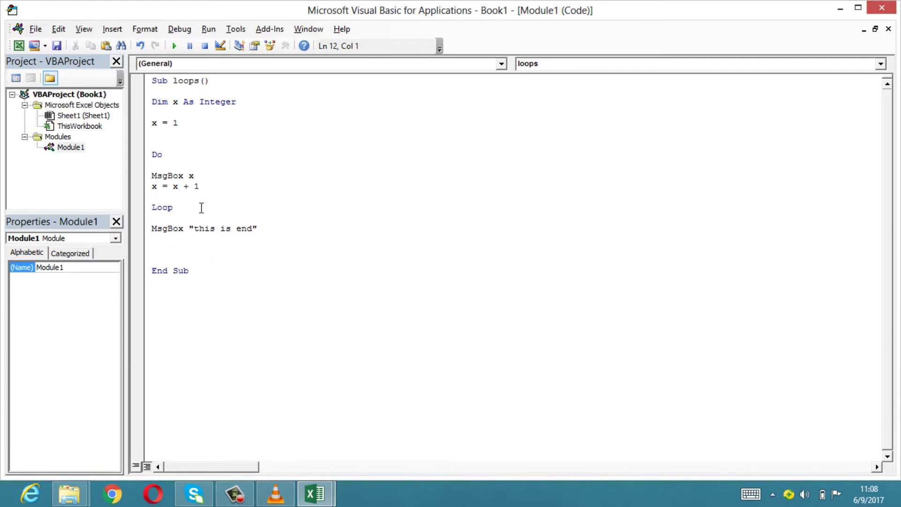
left_click(199, 209)
type("while ")
type("x")
type("<=")
type("5")
key("Return")
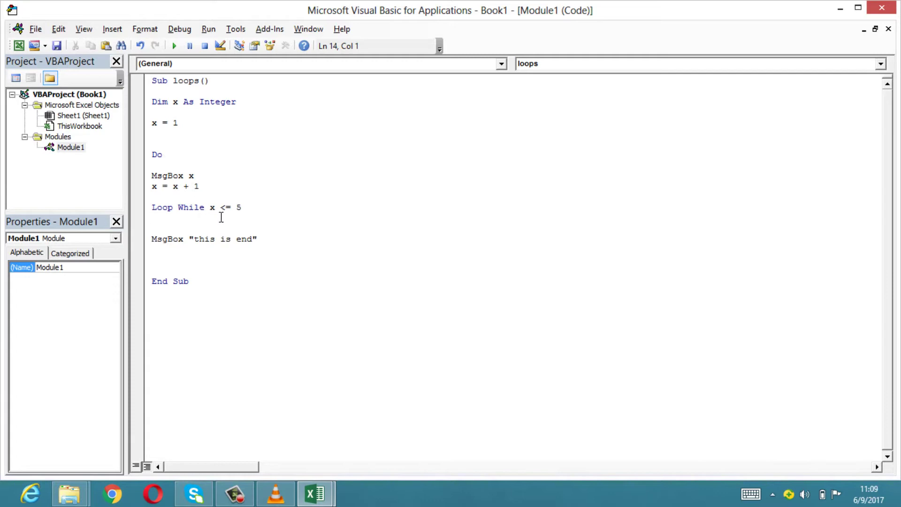
- Change the condition so the line reads Loop While x > 5
left_click(222, 208)
left_click_drag(222, 208, 246, 208)
key("Delete")
key("BackSpace")
type(">=")
key("BackSpace")
type("5")
key("Return")
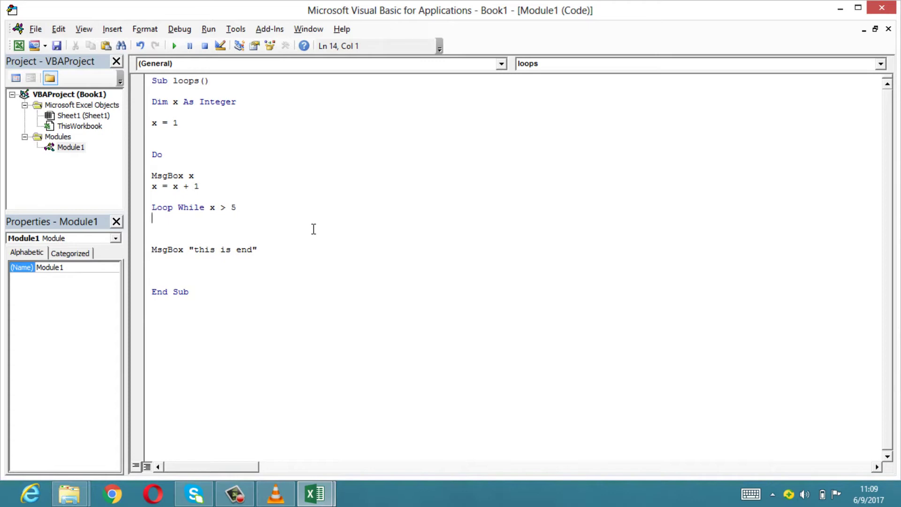
key("Delete")
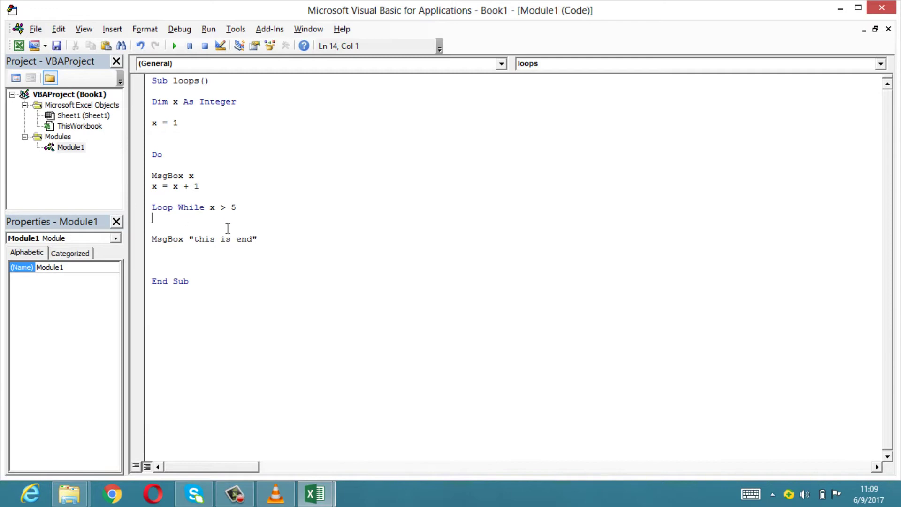
- Run the macro with F5 and dismiss the '1' and 'this is end' messages
key("F5")
left_click(467, 287)
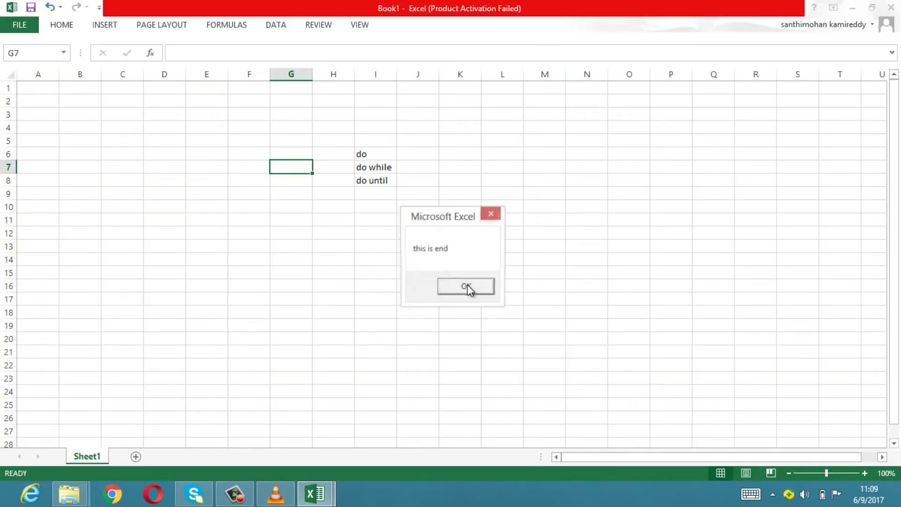
left_click(467, 288)
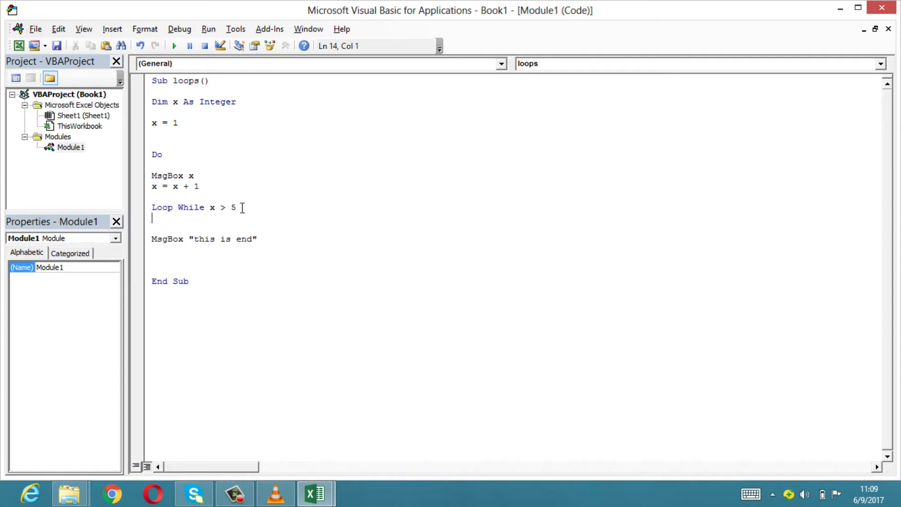
- Highlight the x > 5 condition on the Loop While line
left_click(237, 208)
left_click(210, 208)
left_click(239, 207)
left_click_drag(209, 207, 239, 209)
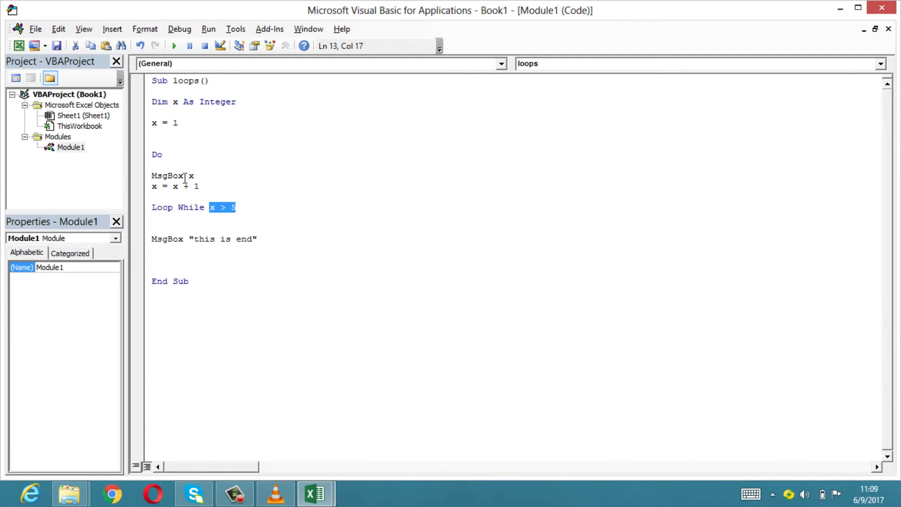
left_click(224, 207)
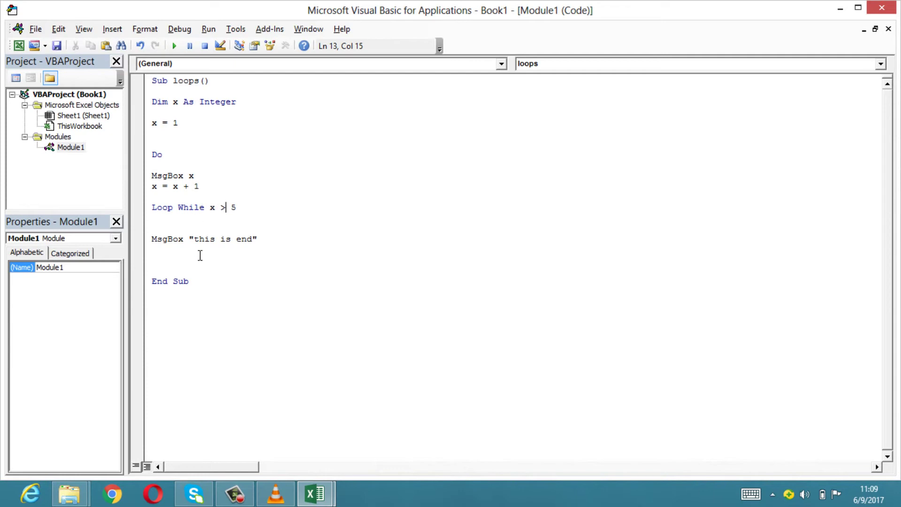
left_click(215, 207)
- Replace > 5 with <= 5 so the line reads Loop While x <= 5
left_click_drag(241, 207, 221, 208)
key("Delete")
type("<=")
type("5")
key("BackSpace")
type("5")
key("Return")
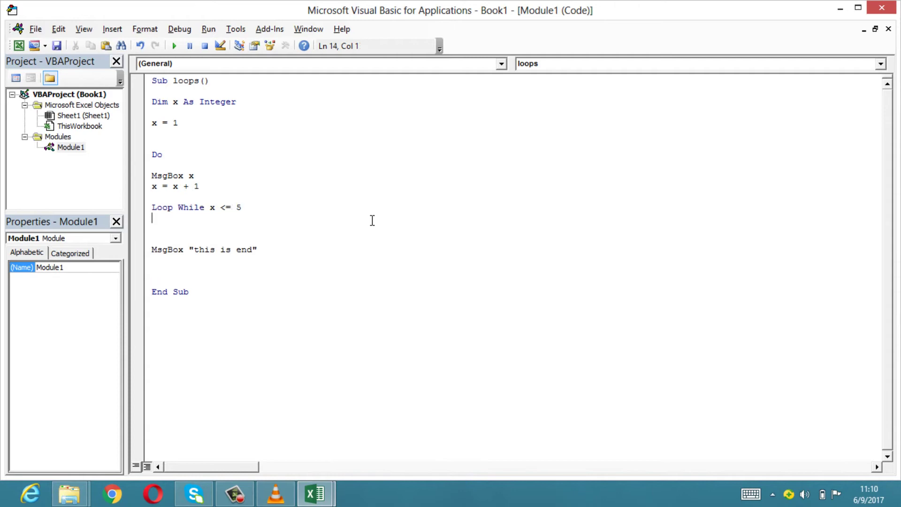
- Run the macro with Loop While x <= 5 and dismiss messages 1 through 5 and 'this is end'
key("F5")
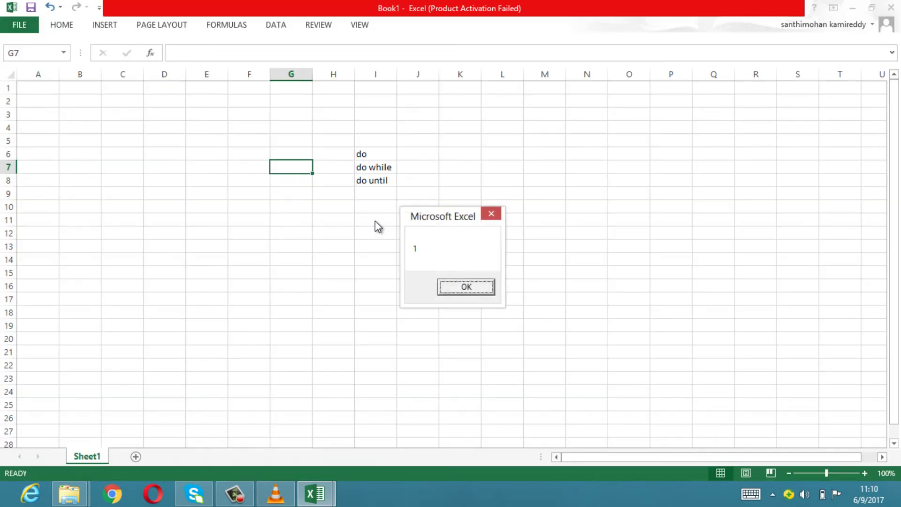
left_click(467, 287)
left_click(468, 286)
left_click(469, 286)
left_click(468, 287)
left_click(469, 286)
left_click(469, 287)
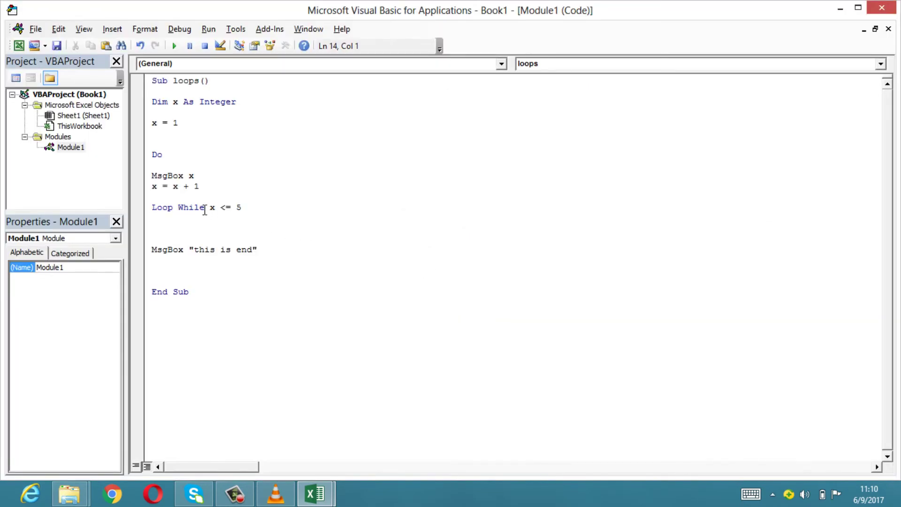
- Change the loop to Loop Until x <= 5 and run it, showing only 1 before 'this is end'
left_click_drag(205, 209, 179, 210)
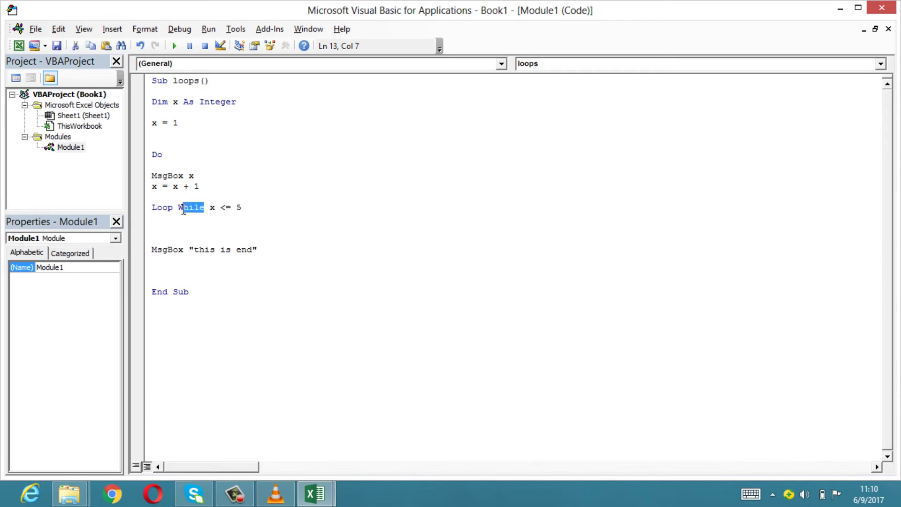
type("u")
type("ntil")
key("BackSpace")
key("BackSpace")
key("BackSpace")
type("til")
left_click(188, 224)
key("F5")
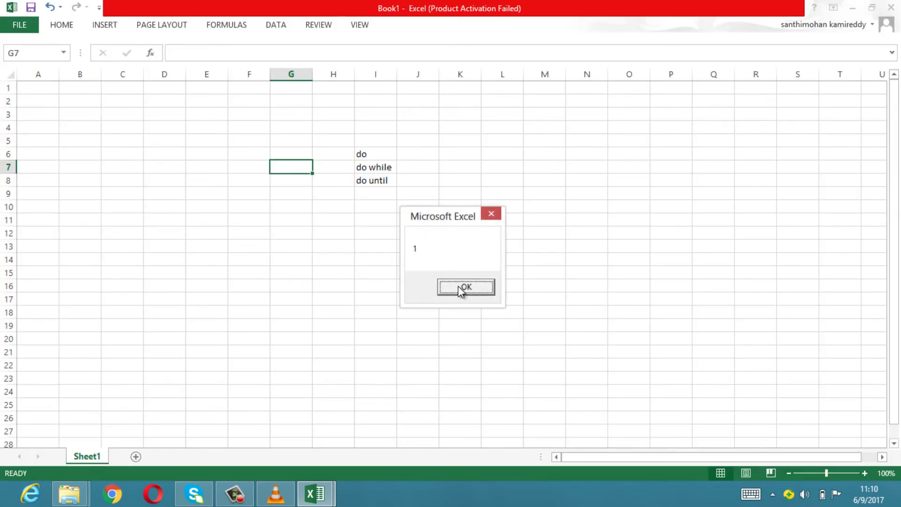
left_click(458, 285)
left_click(461, 283)
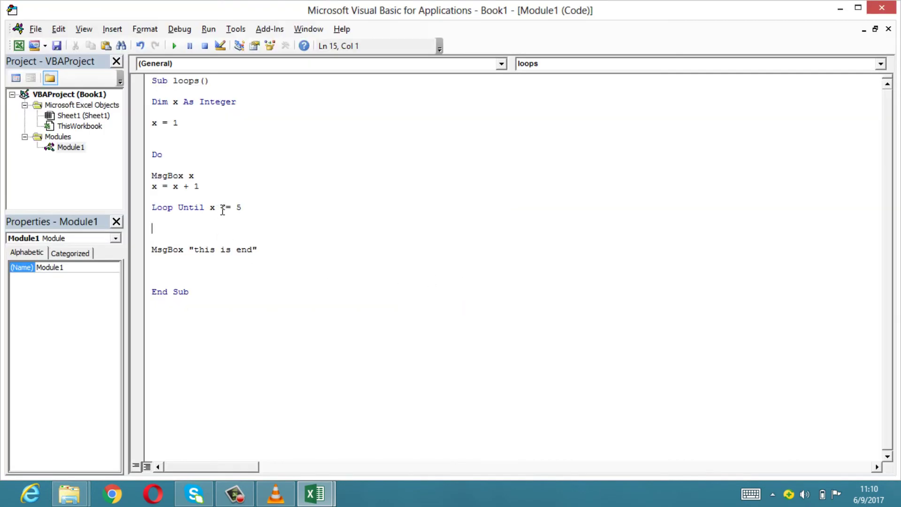
- Switch the operator to make Loop Until x >= 5, rerun, and dismiss the counting messages
left_click_drag(220, 210, 233, 210)
key("BackSpace")
type(">=")
key("Down")
key("F5")
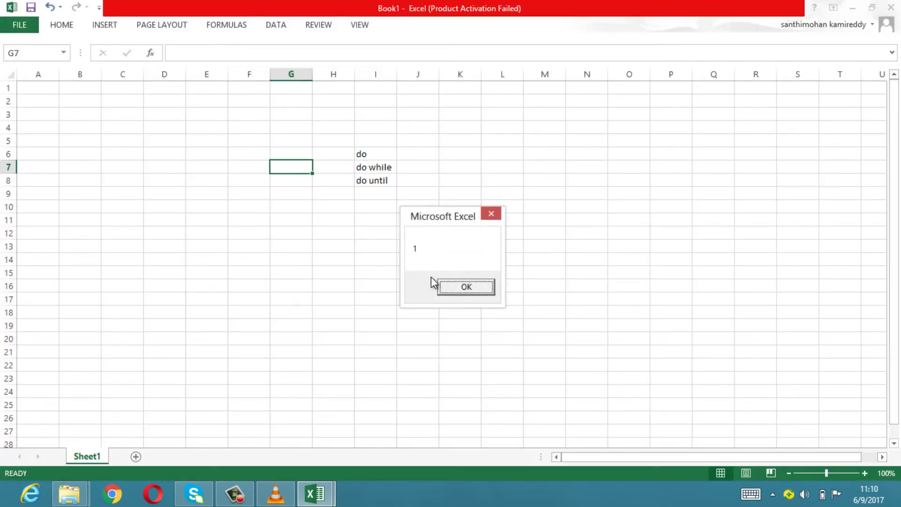
left_click(457, 286)
left_click(457, 286)
left_click(457, 285)
left_click(457, 285)
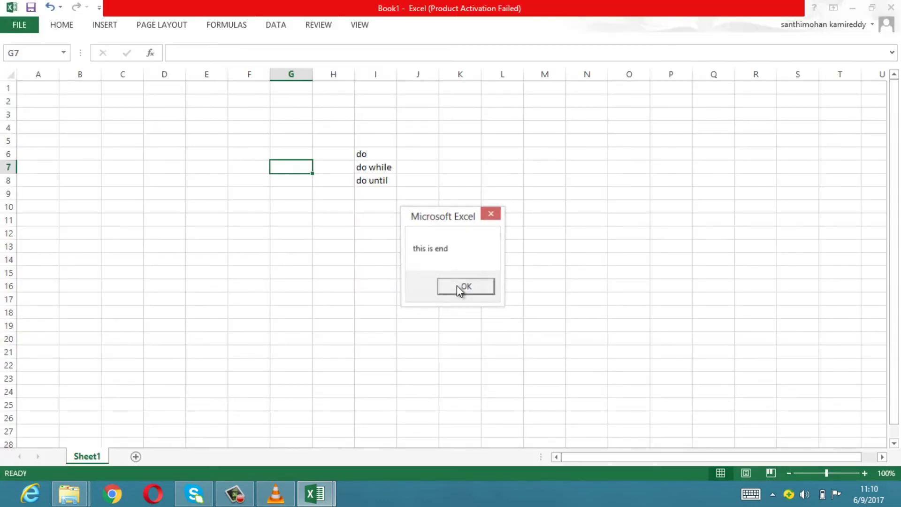
left_click(457, 286)
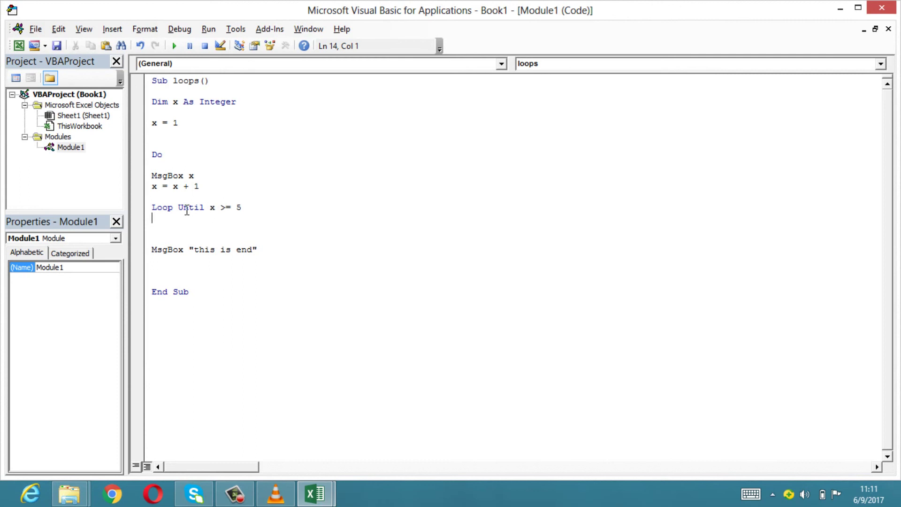
left_click(240, 207)
left_click_drag(230, 209, 221, 210)
left_click(204, 223)
left_click(213, 195)
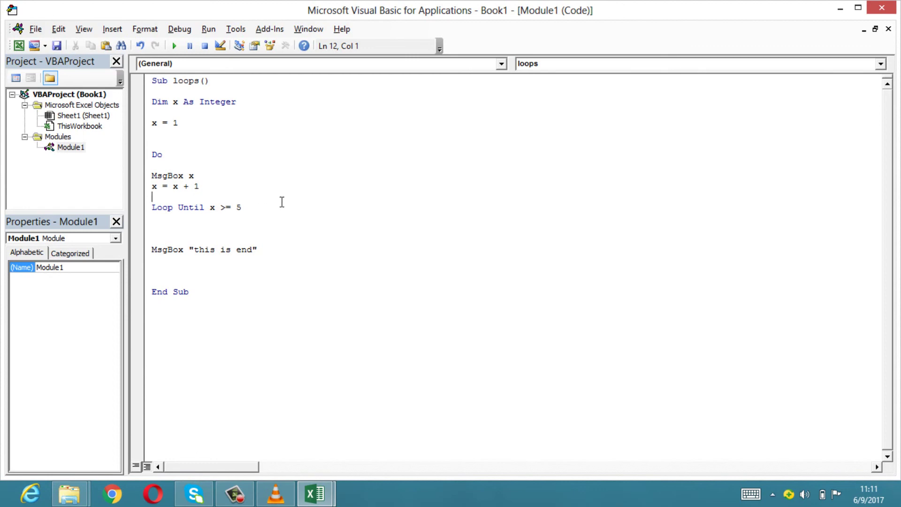